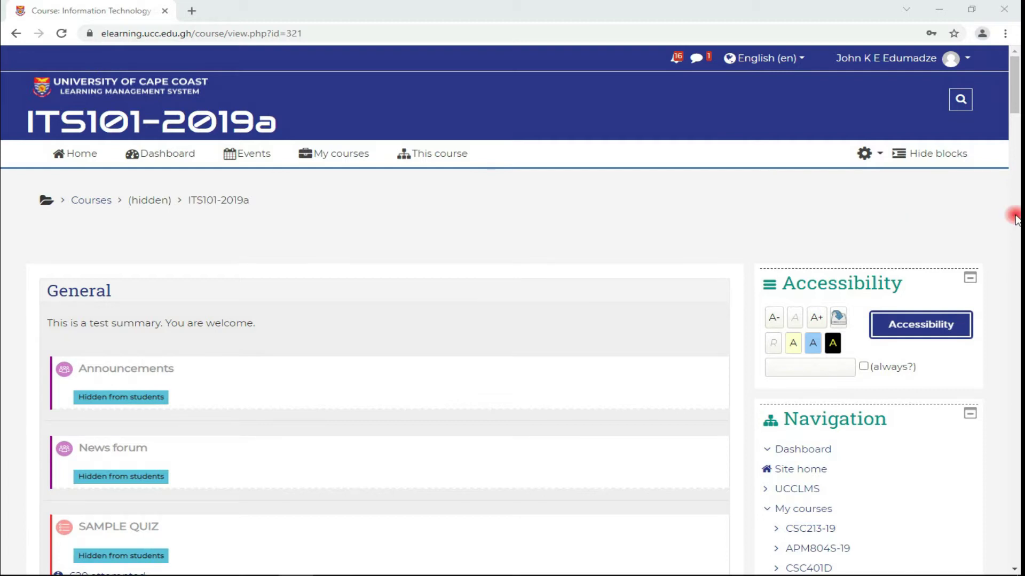
- Turn editing on for ITS101-2019a and add a Google Meet for Moodle activity to the General section
click(864, 154)
click(865, 207)
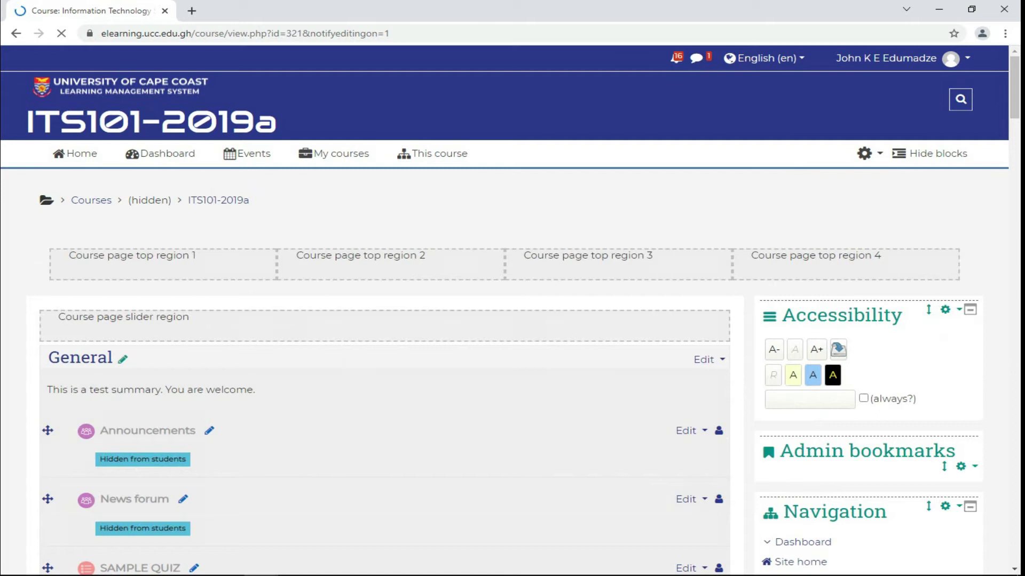
scroll(821, 258, down, 4)
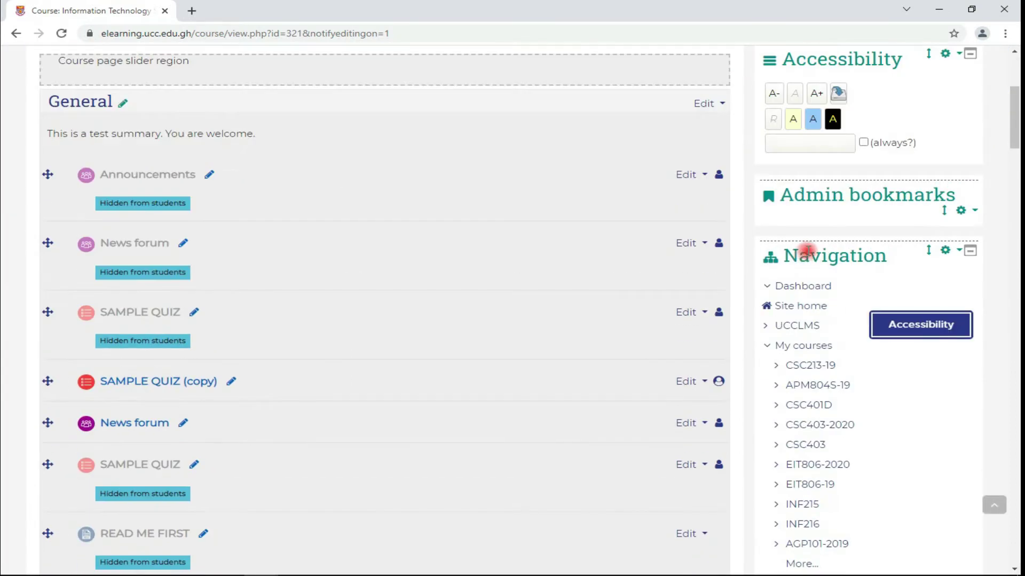
scroll(664, 271, down, 15)
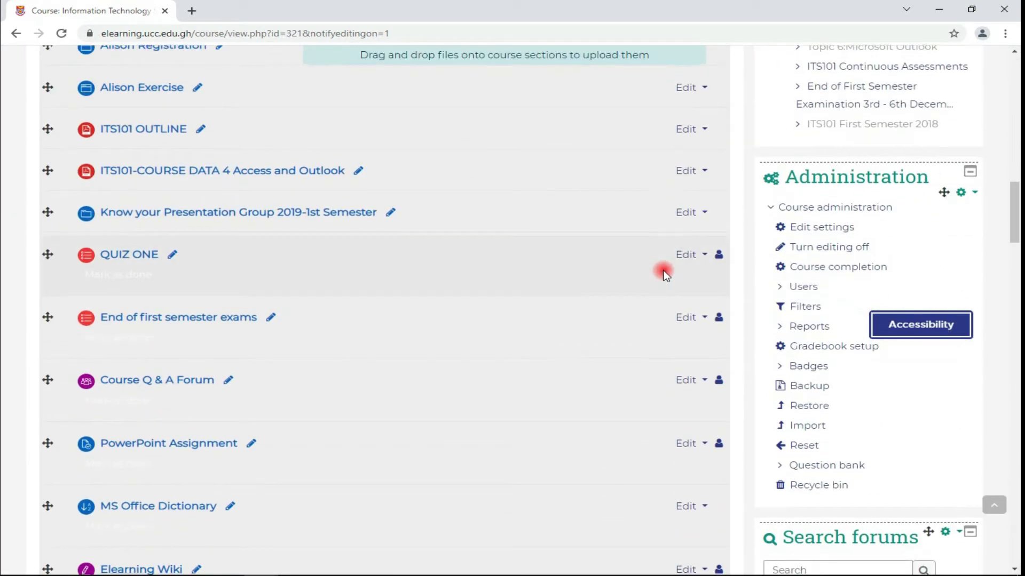
scroll(664, 271, down, 9)
click(694, 176)
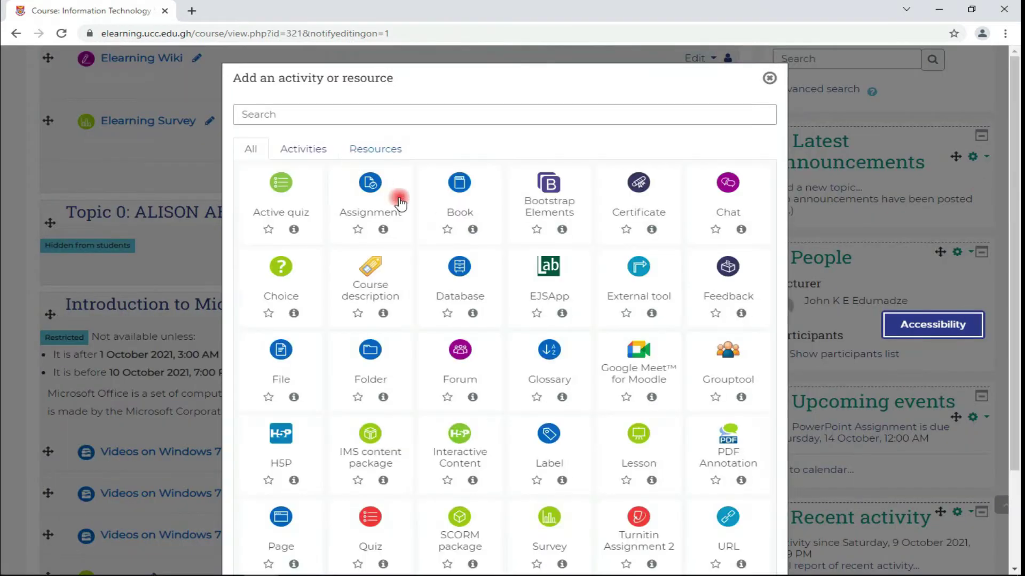
click(635, 367)
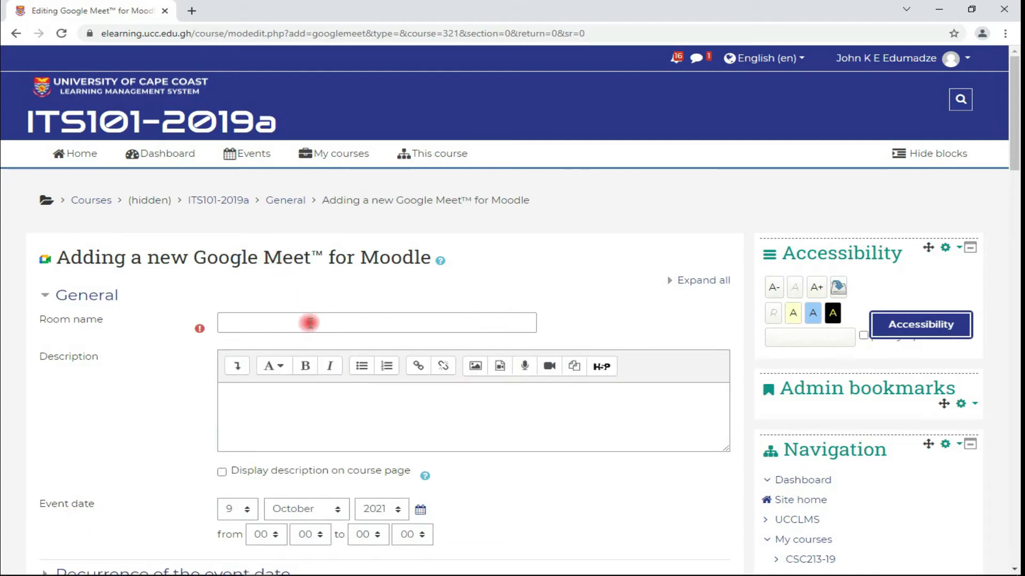
- Enter 'Elearning tutorial meeting' as the room name
click(249, 327)
text(Elearning)
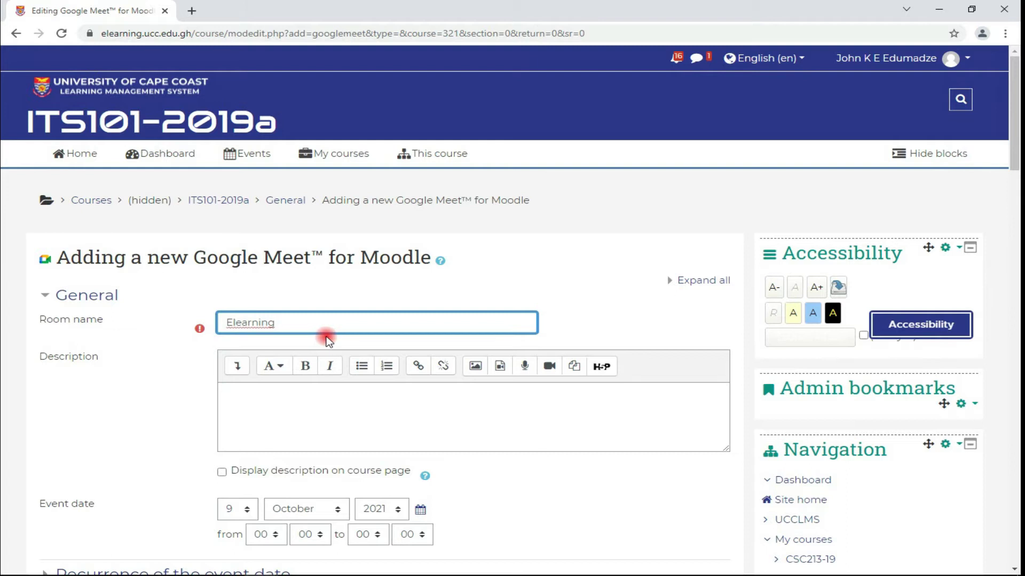
text( tutorial meeting)
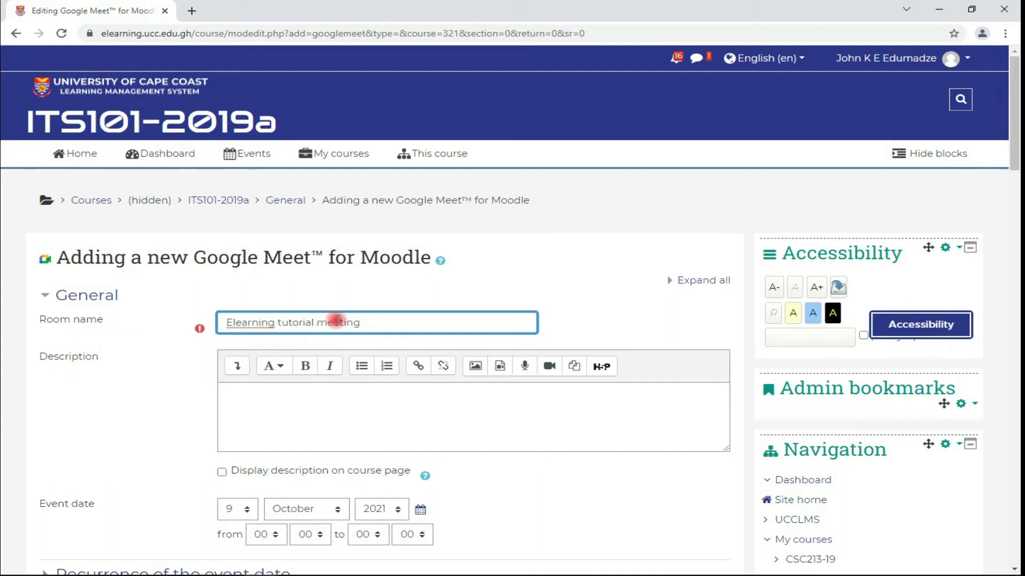
click(235, 399)
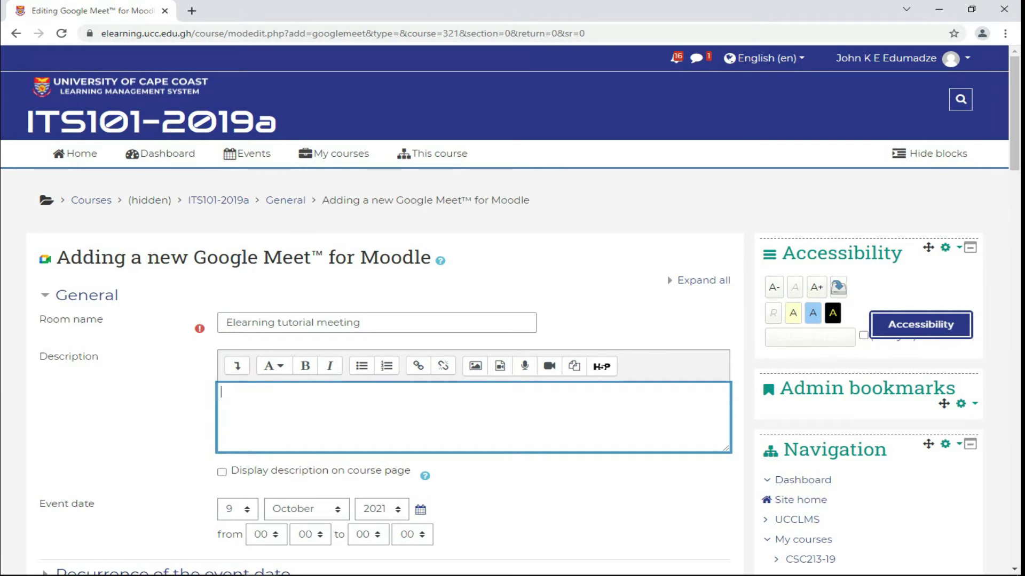
click(1002, 452)
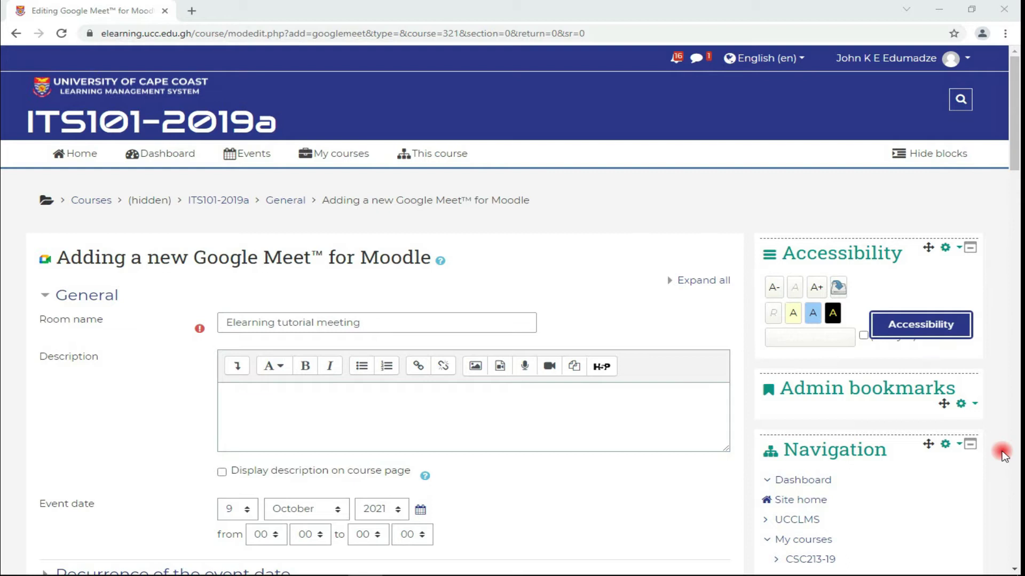
- Paste 'Join this class which comes off on Monday' as the description, kept off the course page
click(505, 421)
text(Join this class which comes off on Monday)
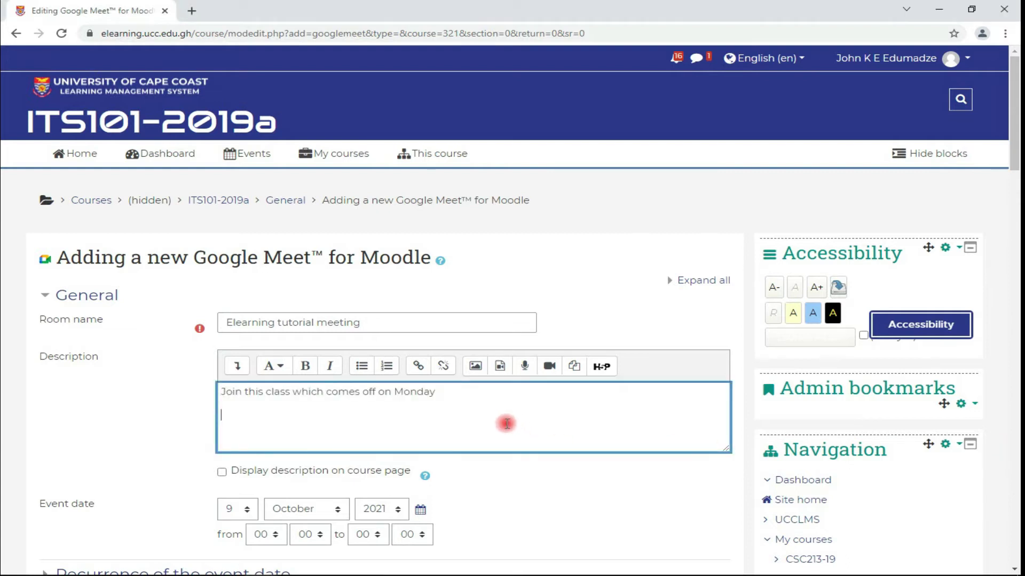
click(222, 472)
click(221, 473)
click(221, 473)
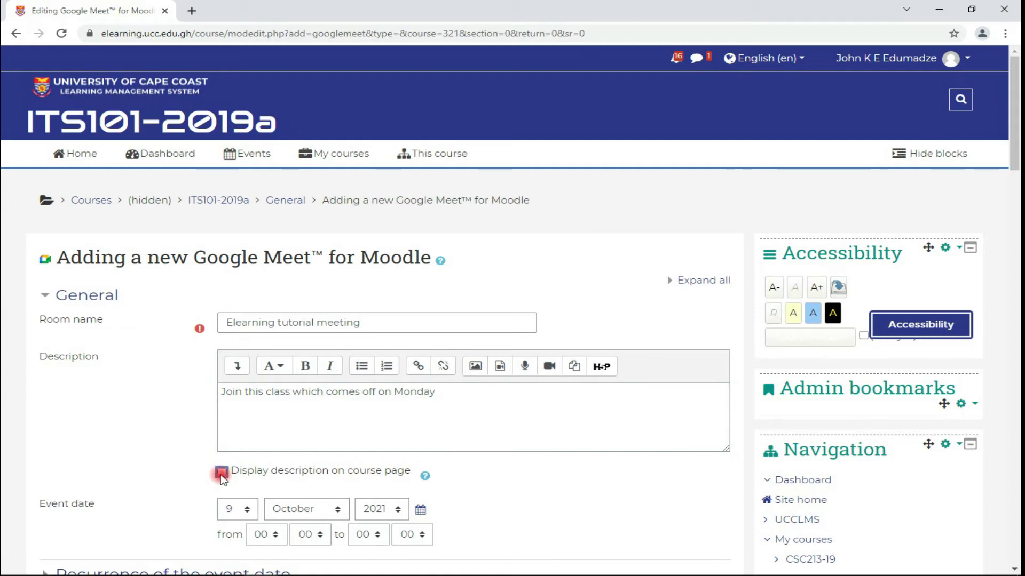
- Schedule the event for 11 October 2021, from 07:00 to 13:00
scroll(183, 469, down, 5)
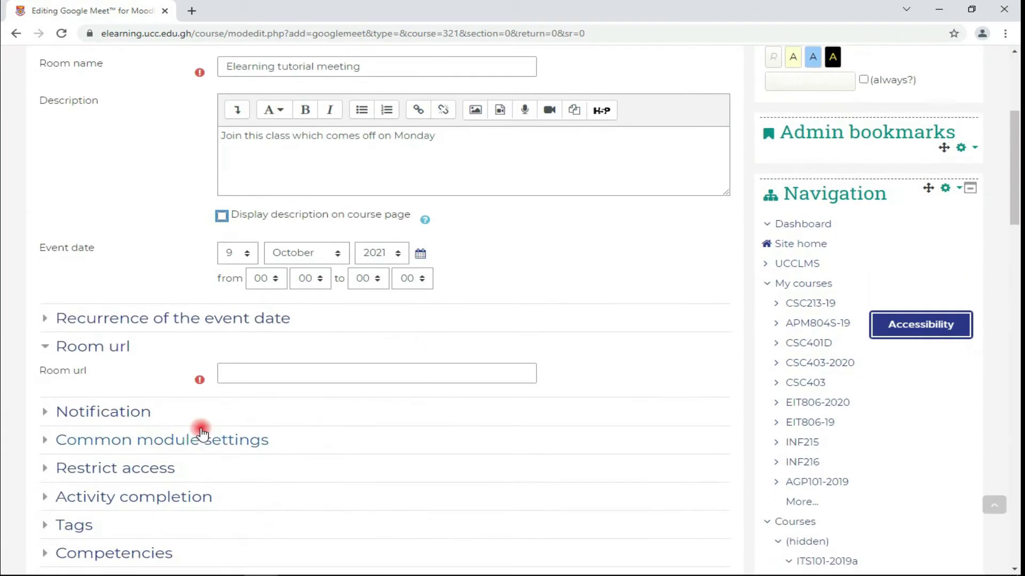
click(249, 254)
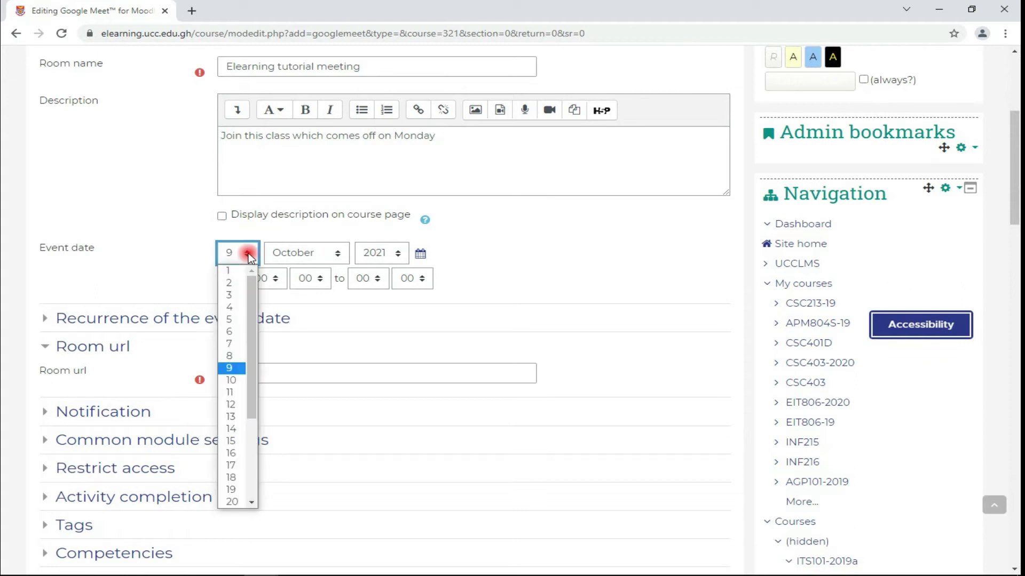
click(244, 391)
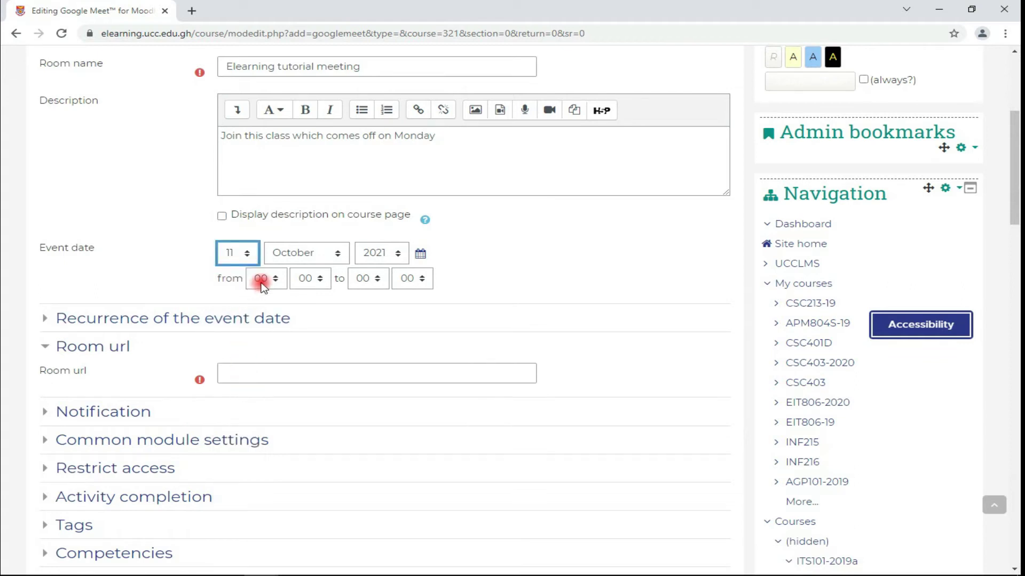
click(261, 278)
click(267, 381)
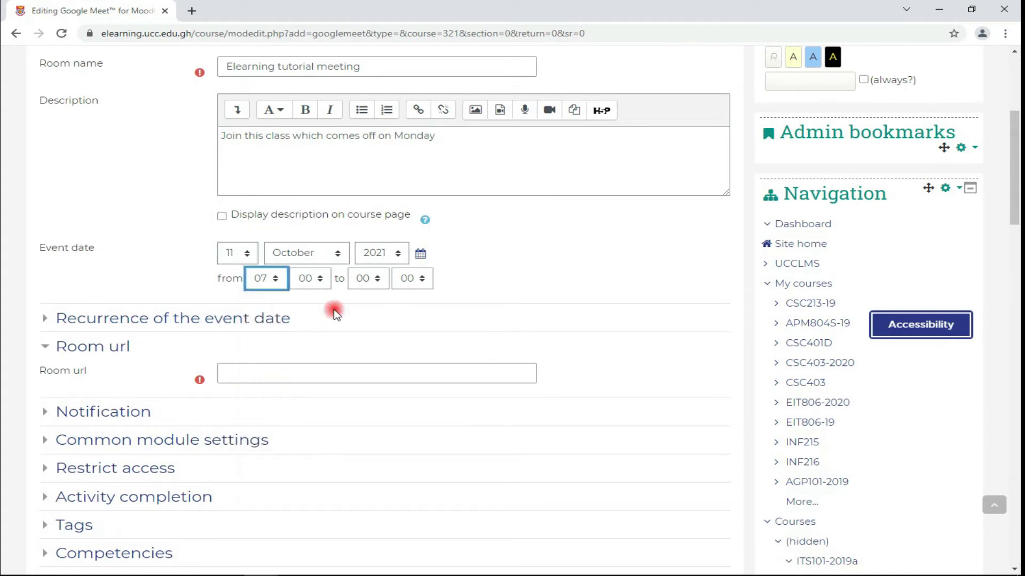
click(364, 278)
click(364, 453)
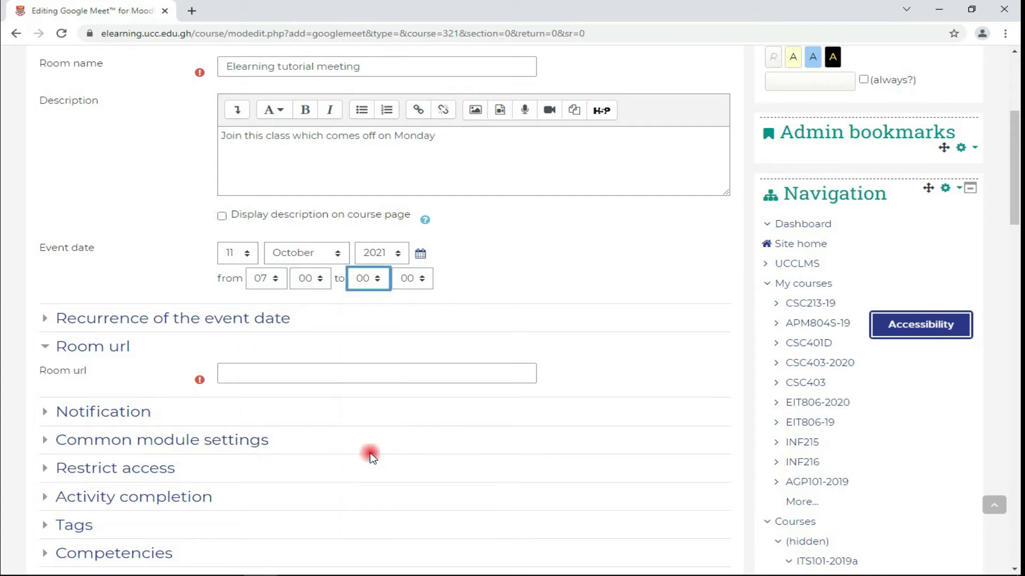
- Repeat the event every 2 weeks on Mondays and Fridays, ending in November
click(160, 322)
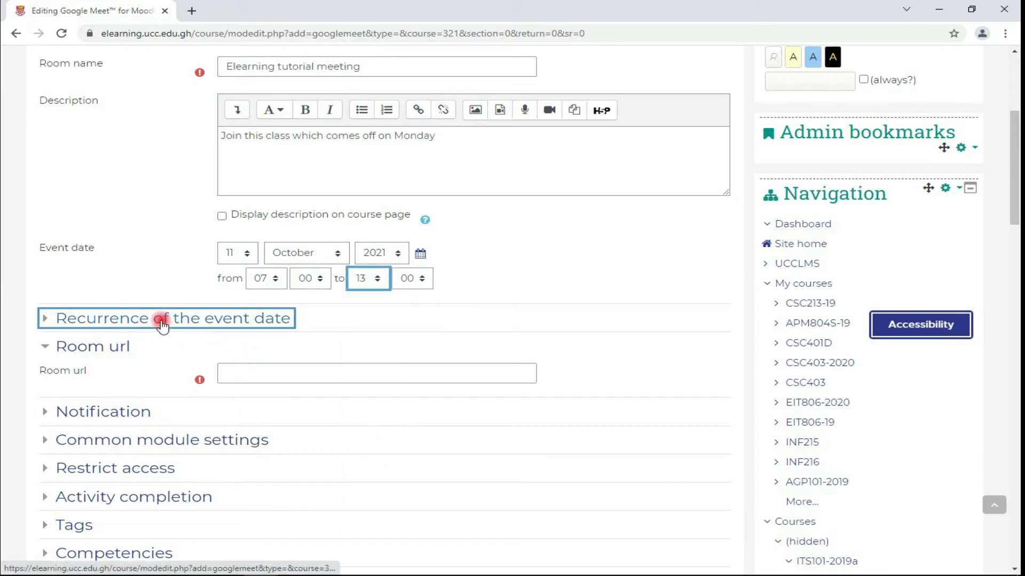
scroll(170, 332, down, 2)
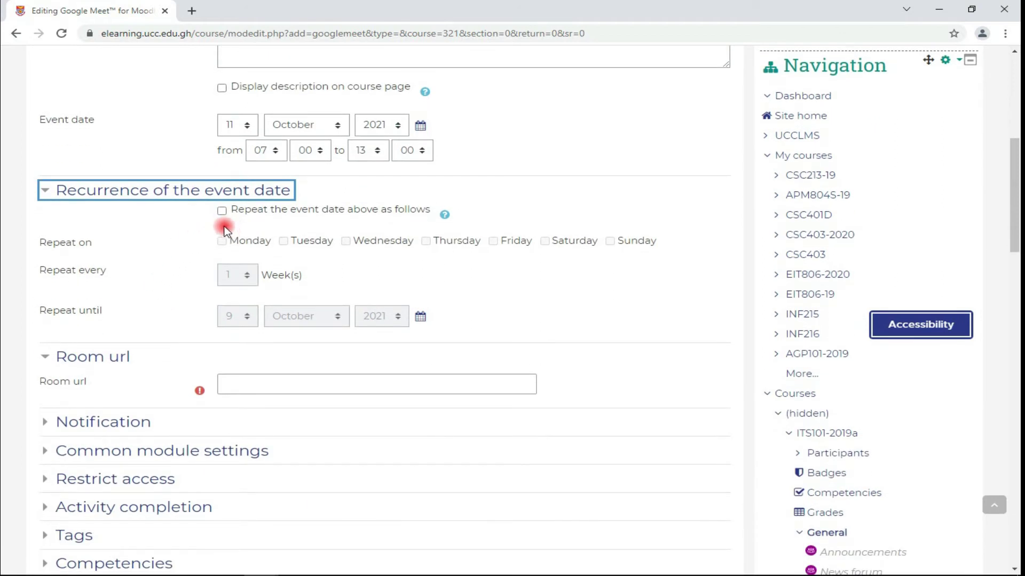
click(222, 211)
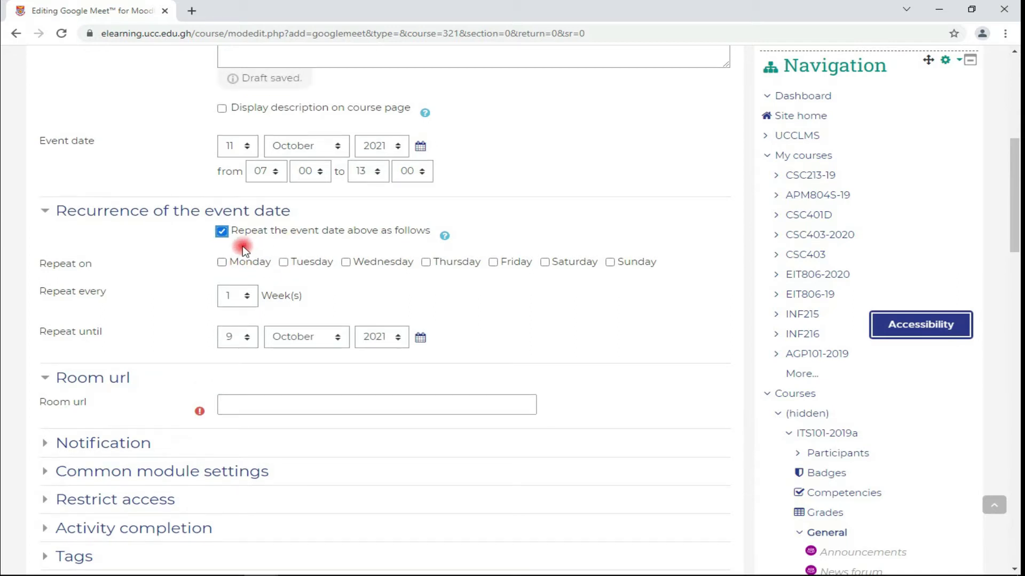
click(222, 262)
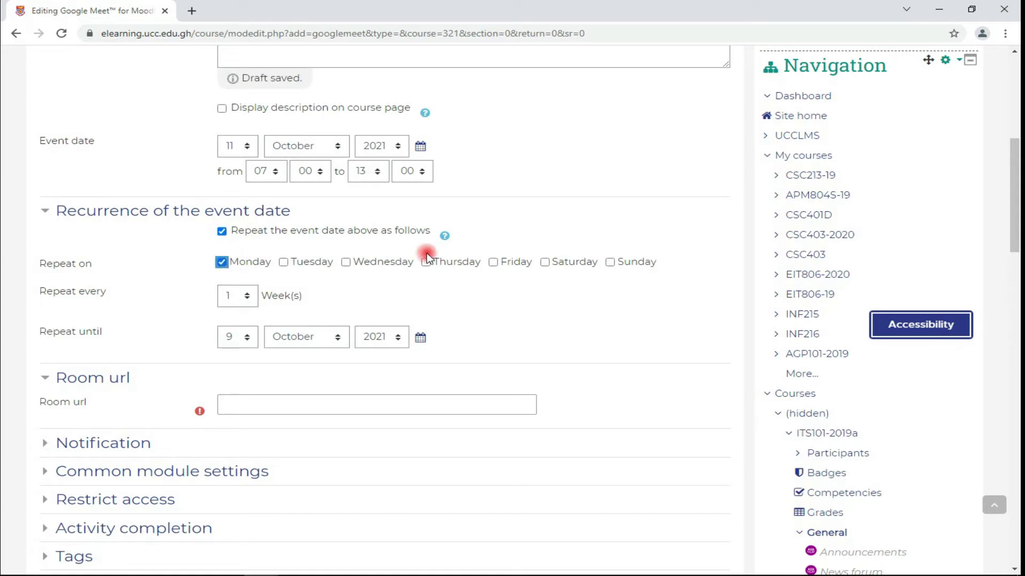
click(493, 262)
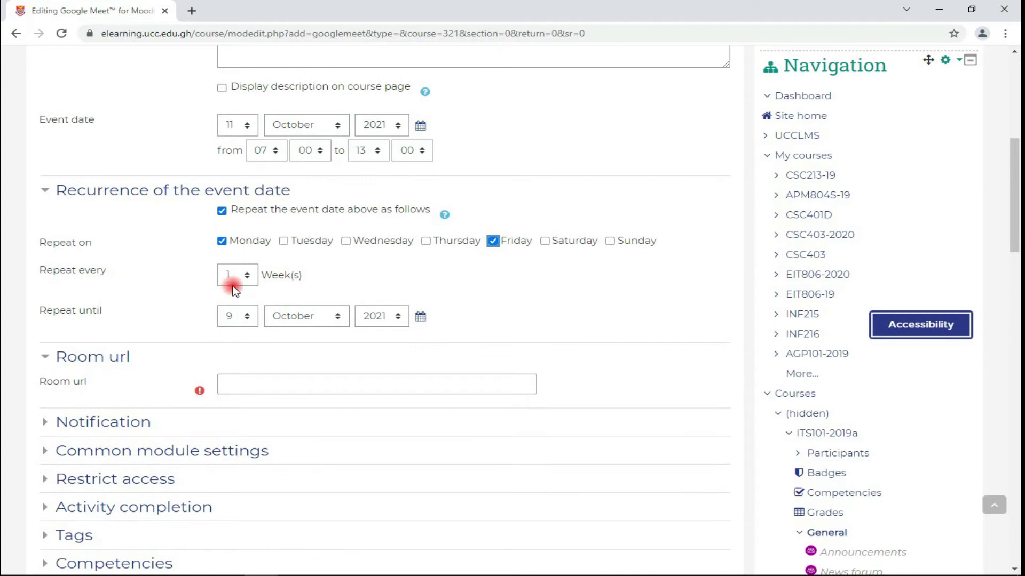
click(245, 277)
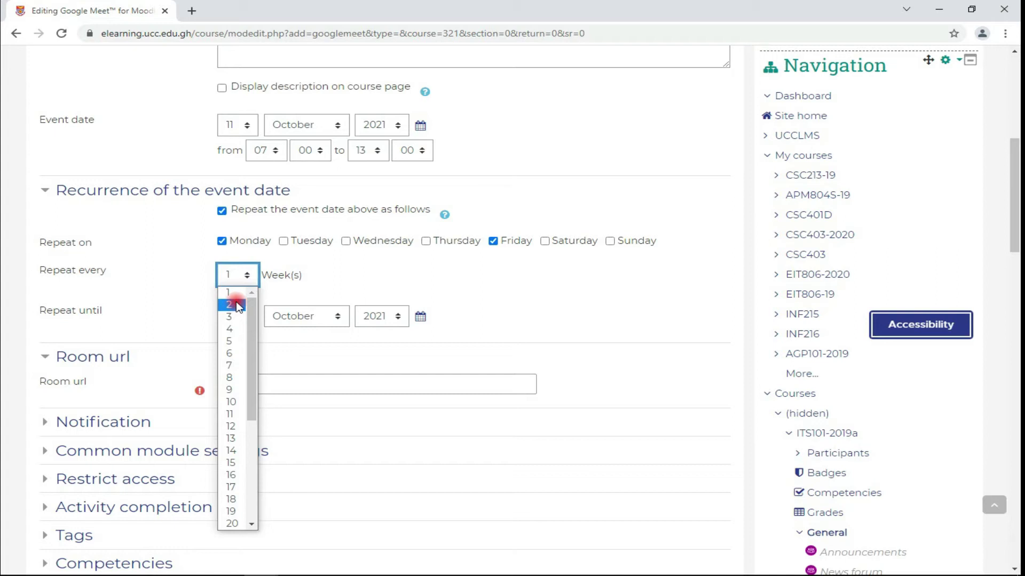
click(237, 305)
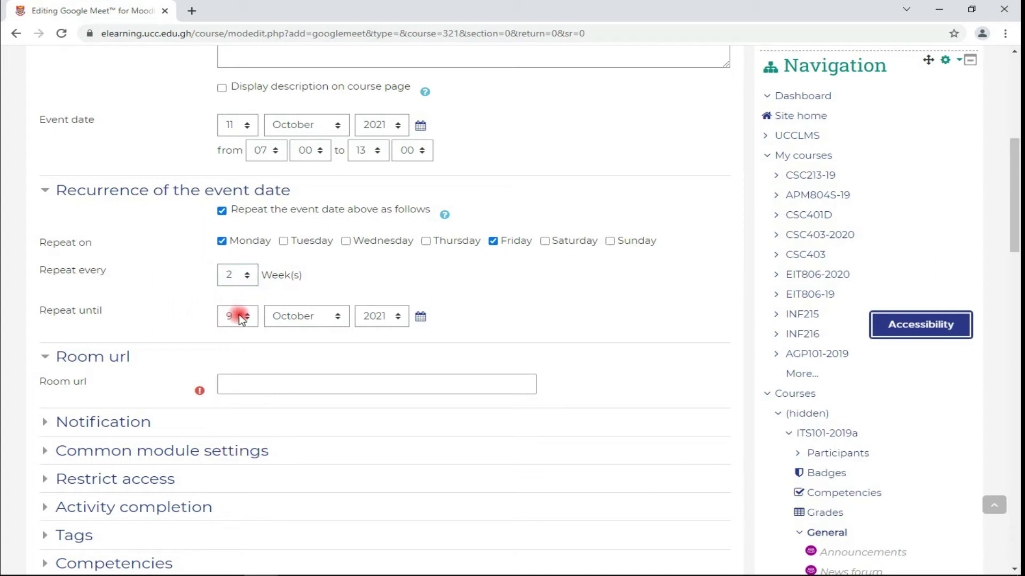
click(273, 319)
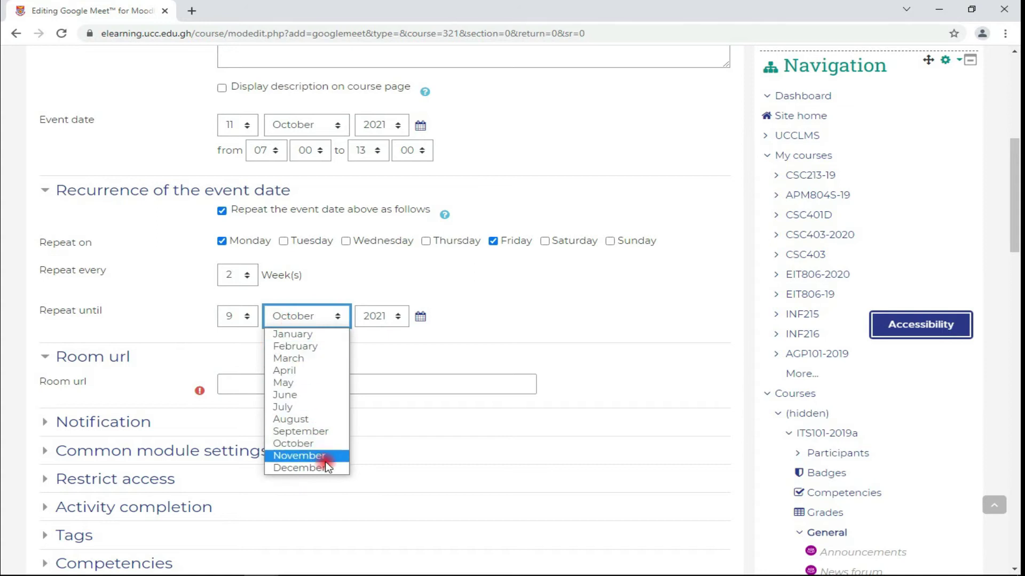
click(324, 455)
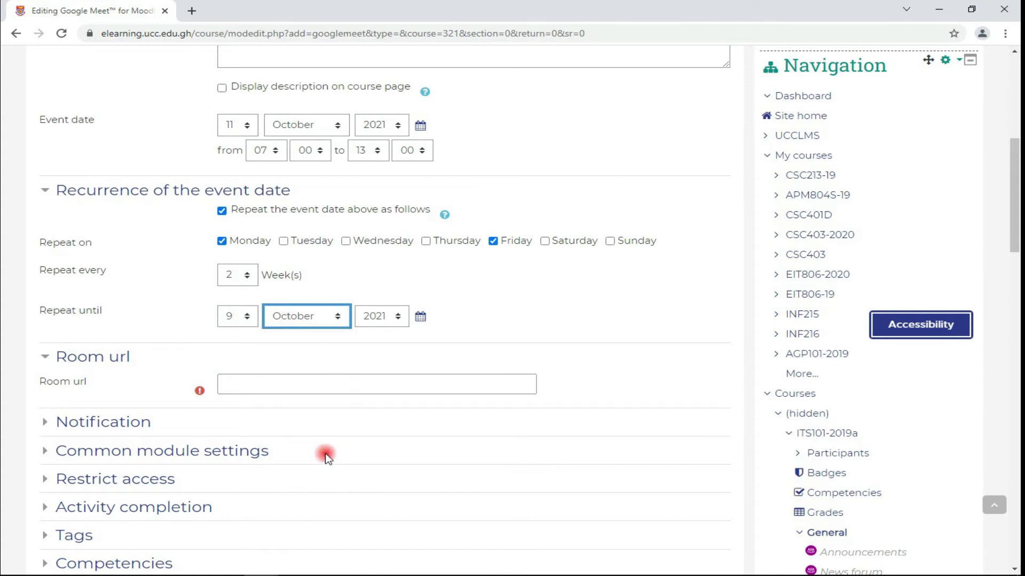
- Paste the Google Meet link as the room URL and notify students 10 minutes before
click(122, 127)
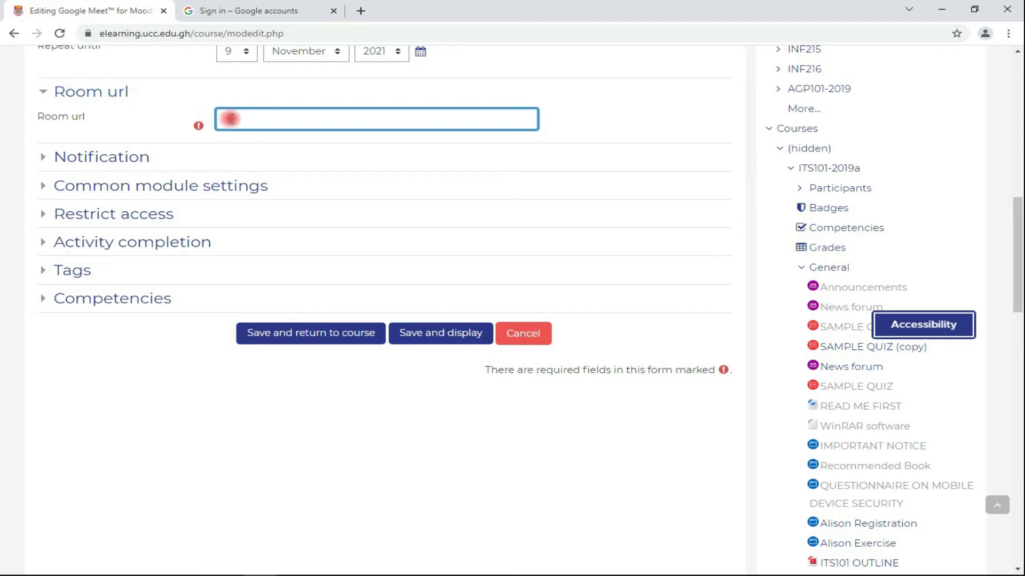
text(https://meet.google.com/vsc-htxe-sjh)
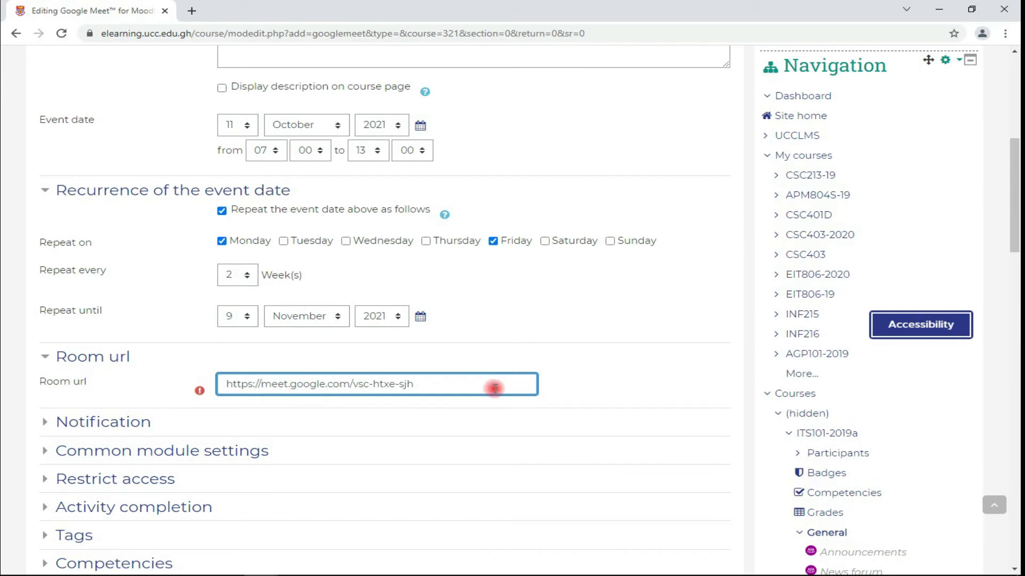
click(55, 421)
scroll(113, 407, down, 3)
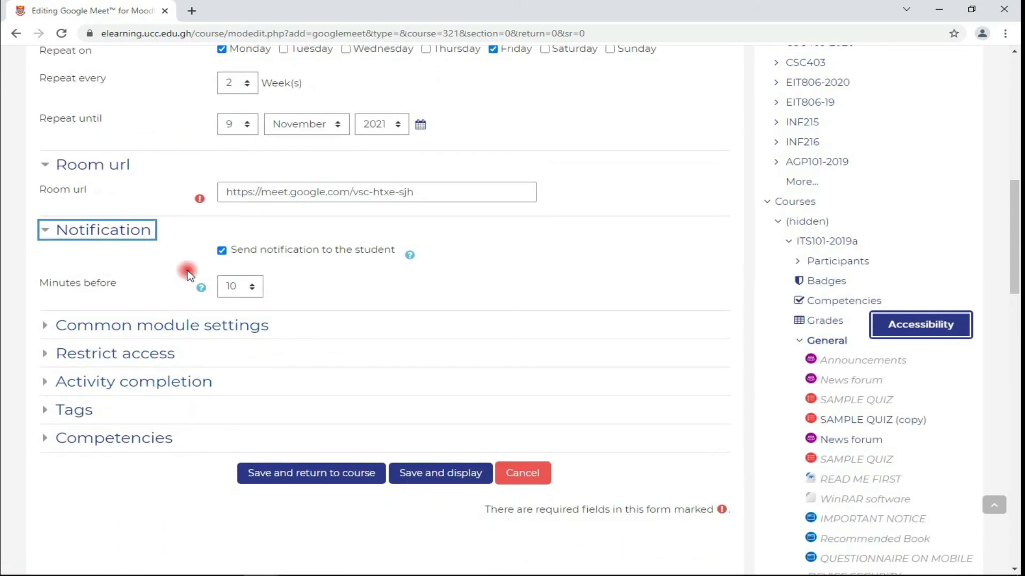
click(225, 250)
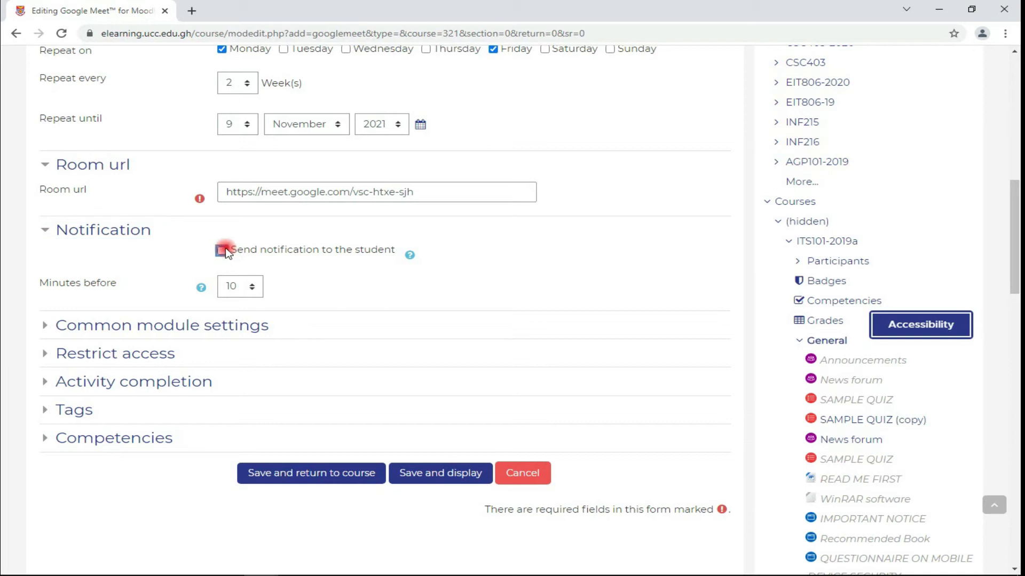
click(242, 254)
click(241, 292)
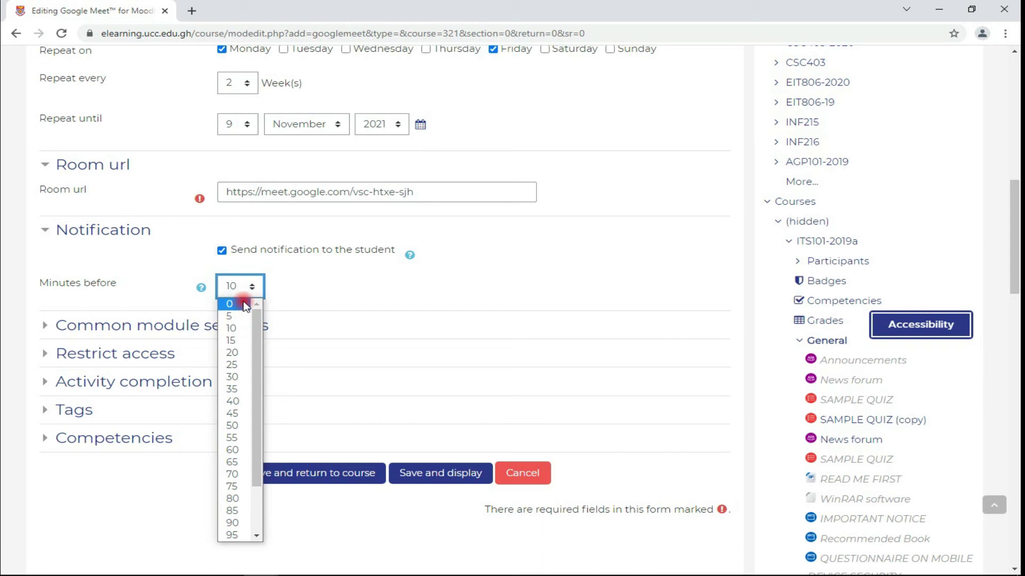
click(241, 293)
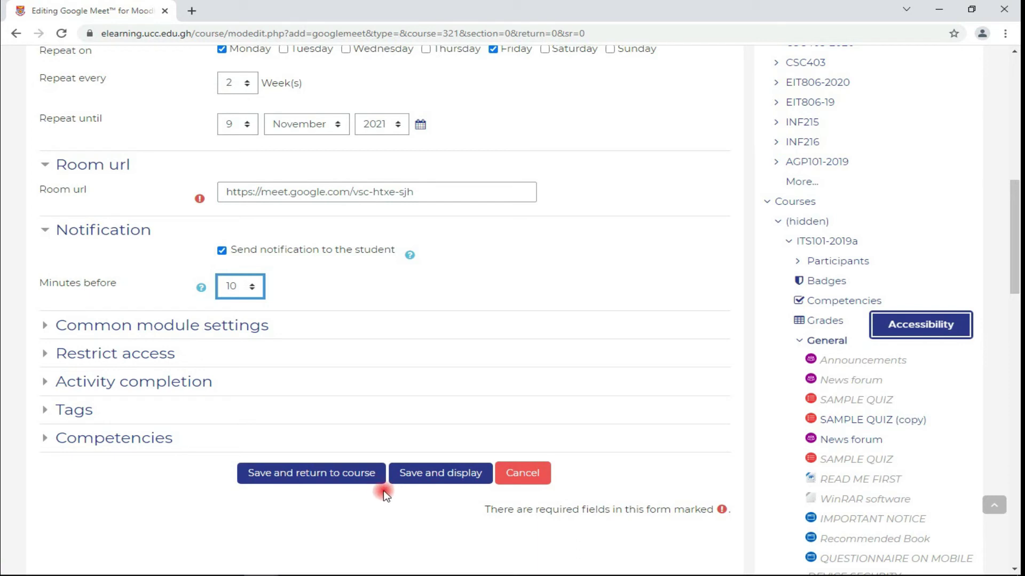
- Save and return to the course, open Elearning tutorial meeting, and enter its Meet room
click(356, 474)
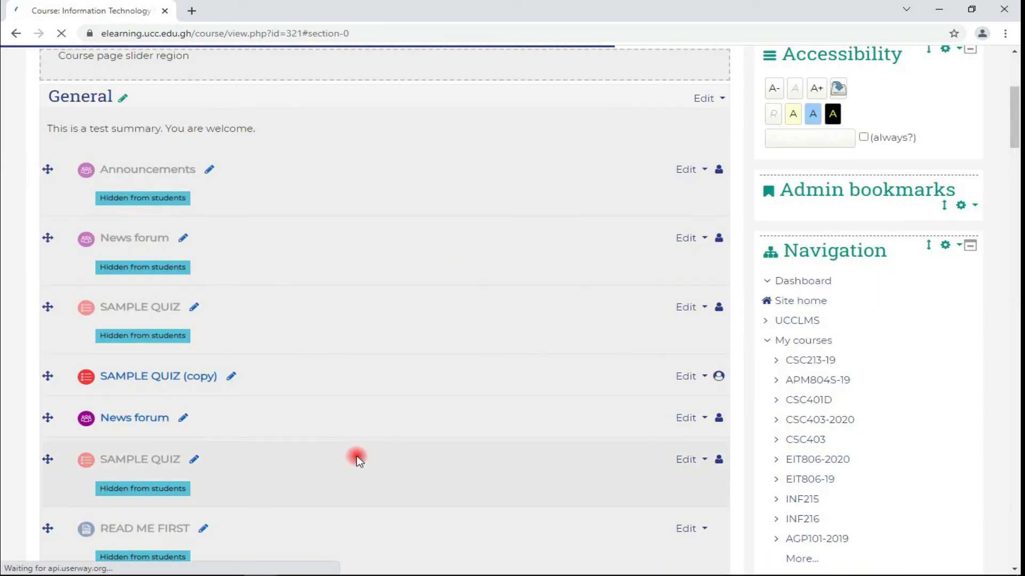
scroll(354, 451, down, 15)
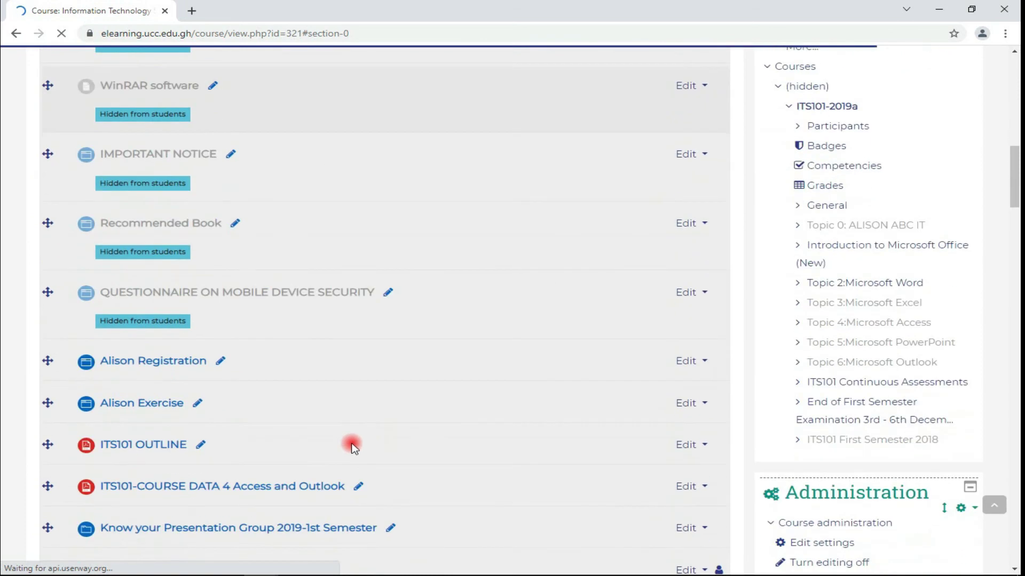
scroll(352, 447, down, 7)
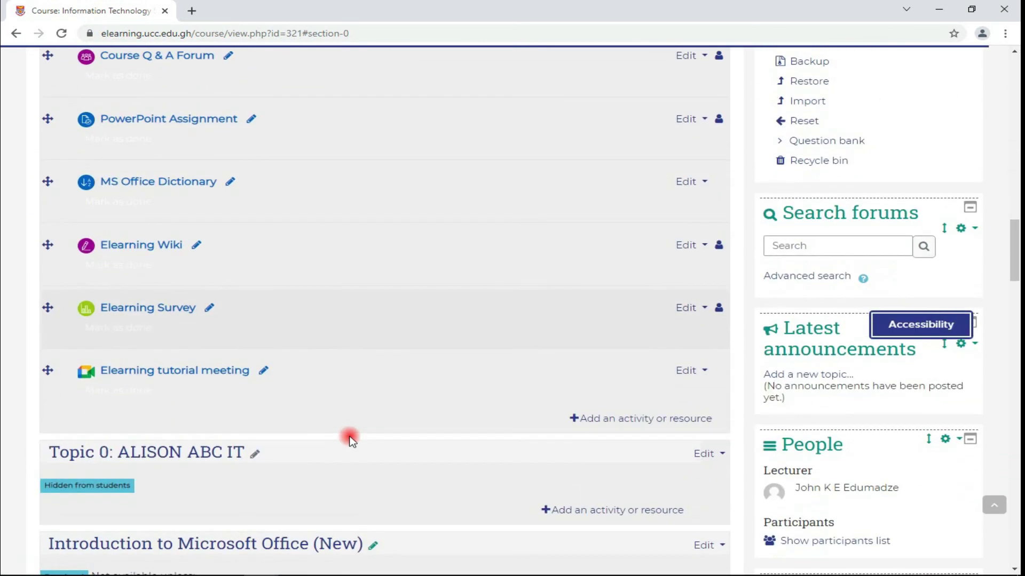
click(209, 374)
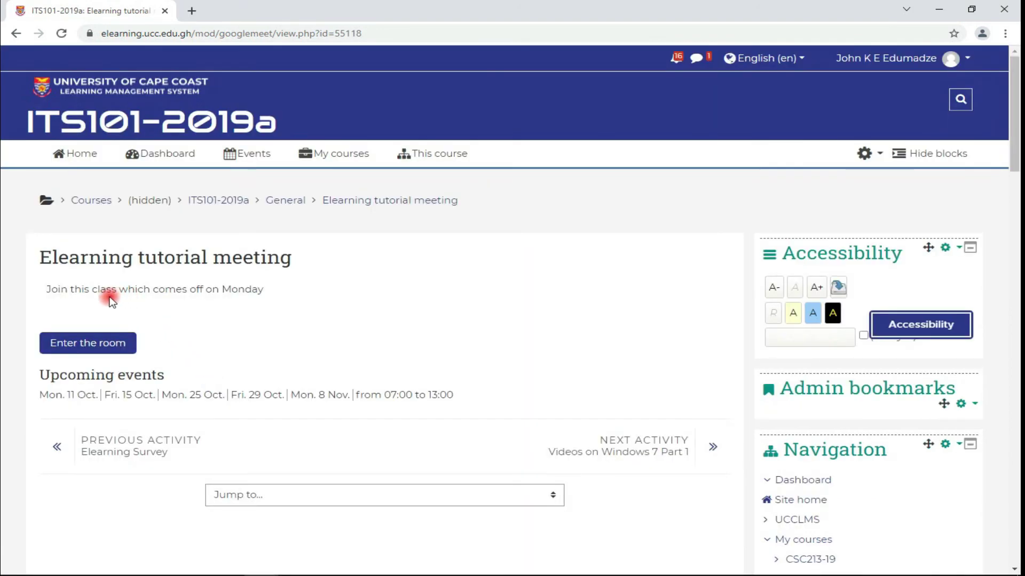
click(104, 346)
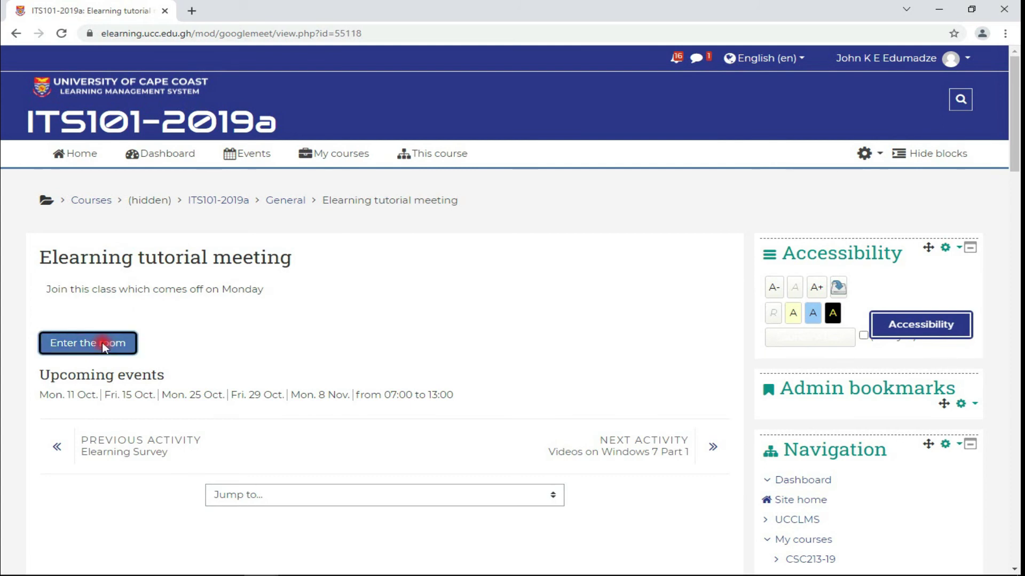